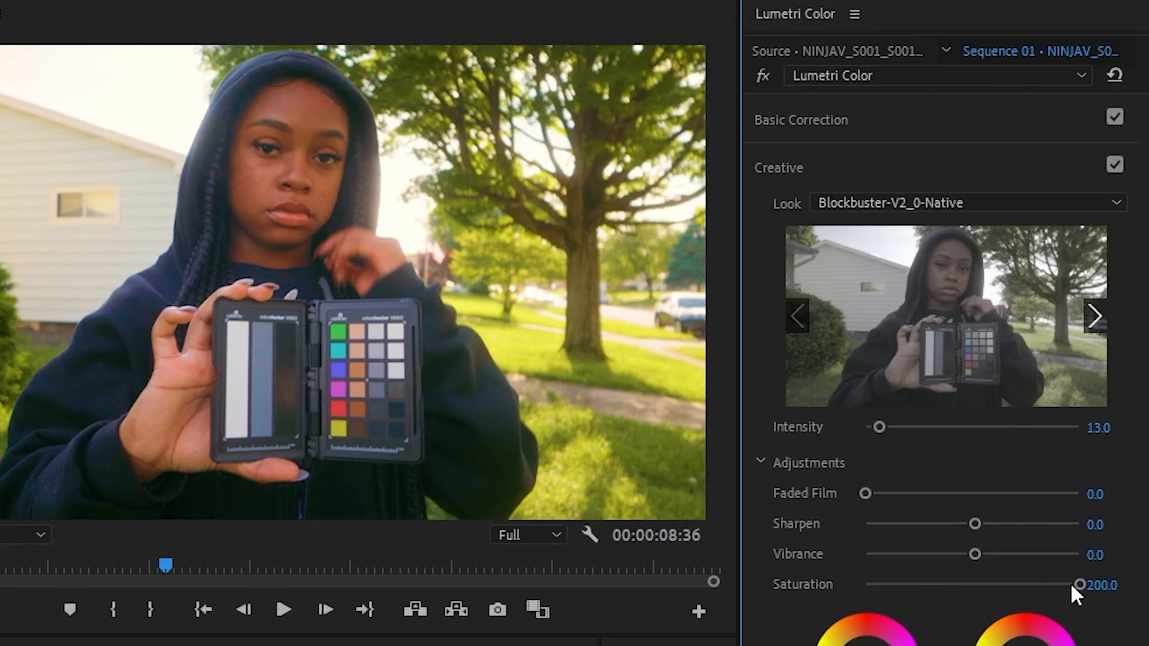
Set the clip's Creative saturation to 114.1 and vibrance to 16.3.
drag(1078, 588, 986, 624)
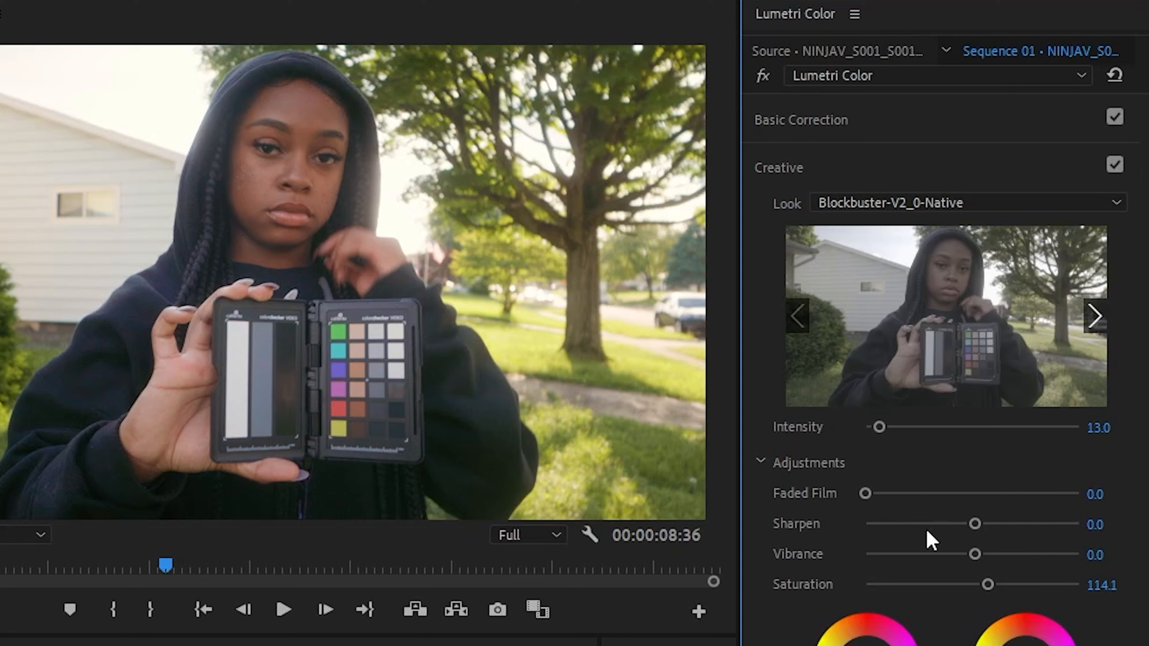
mouse_move(974, 554)
mouse_down()
mouse_move(992, 554)
mouse_move(989, 568)
mouse_up()
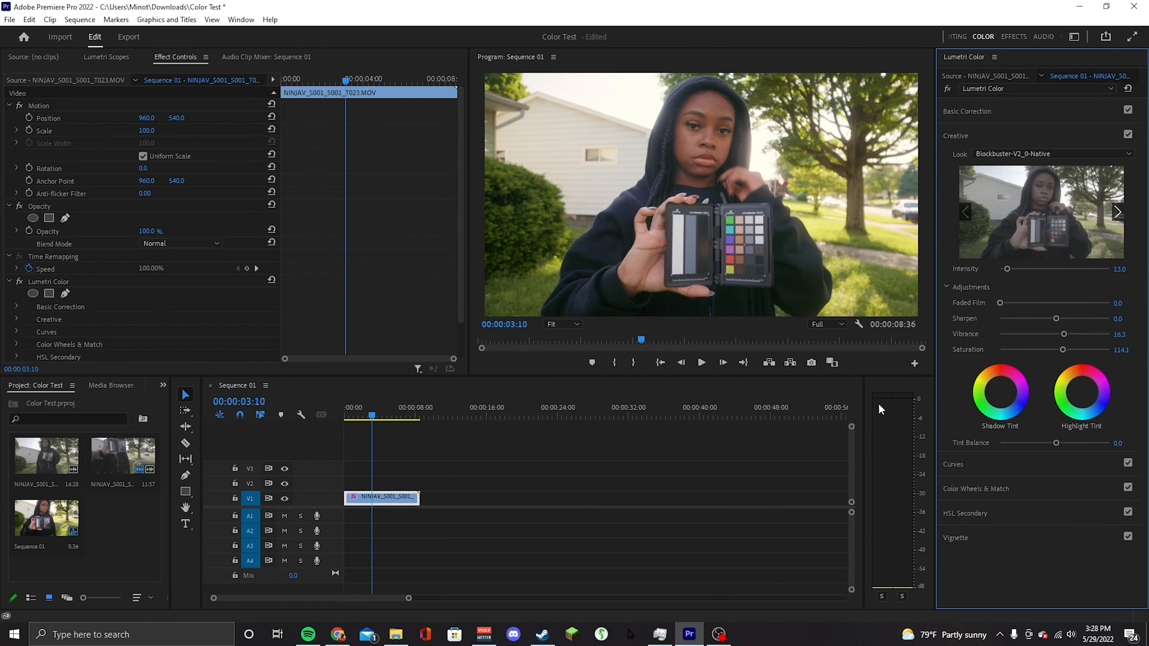
Open the Curves section and switch the Lumetri Scopes display from Vectorscope YUV to Waveform (RGB).
click(992, 467)
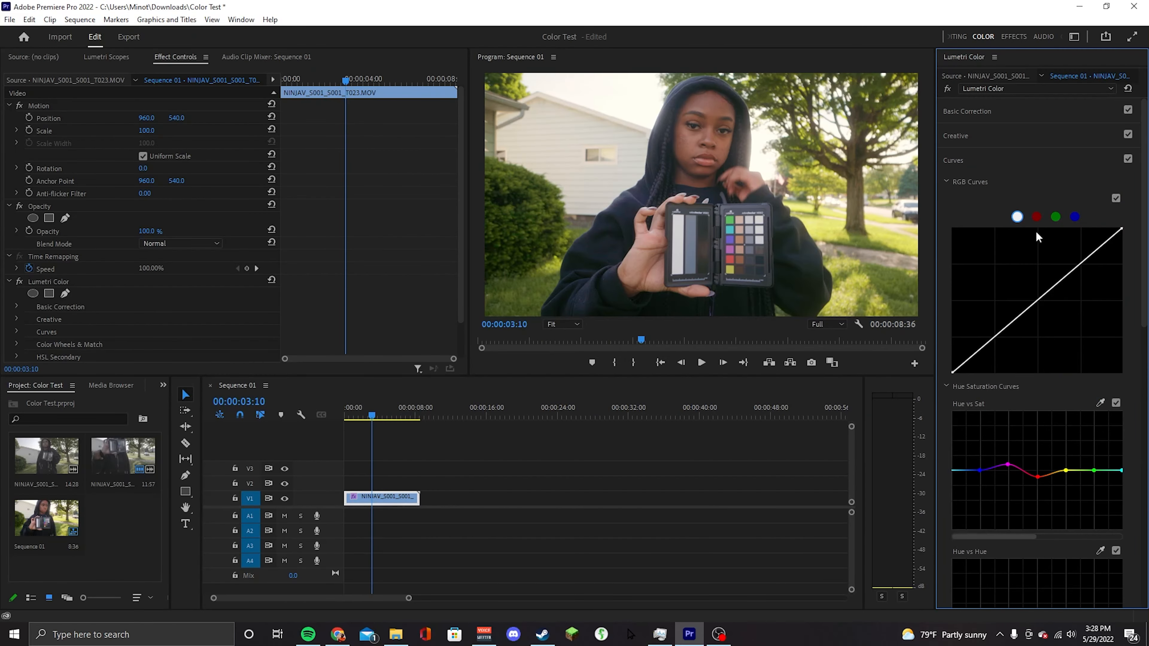
click(117, 57)
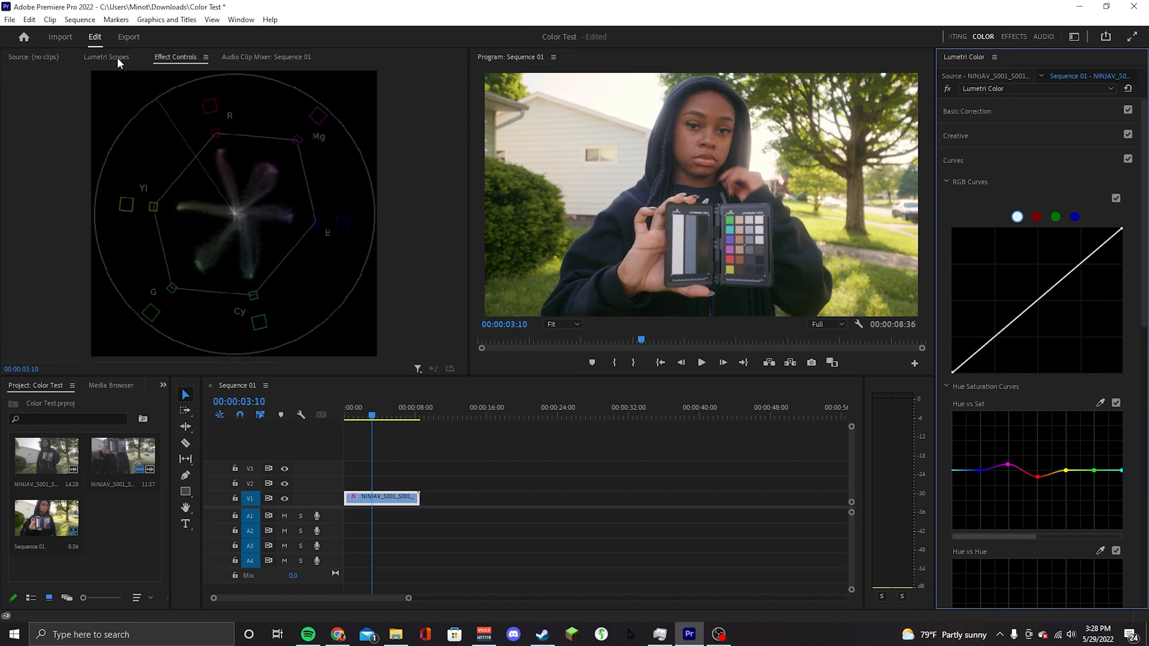
click(364, 365)
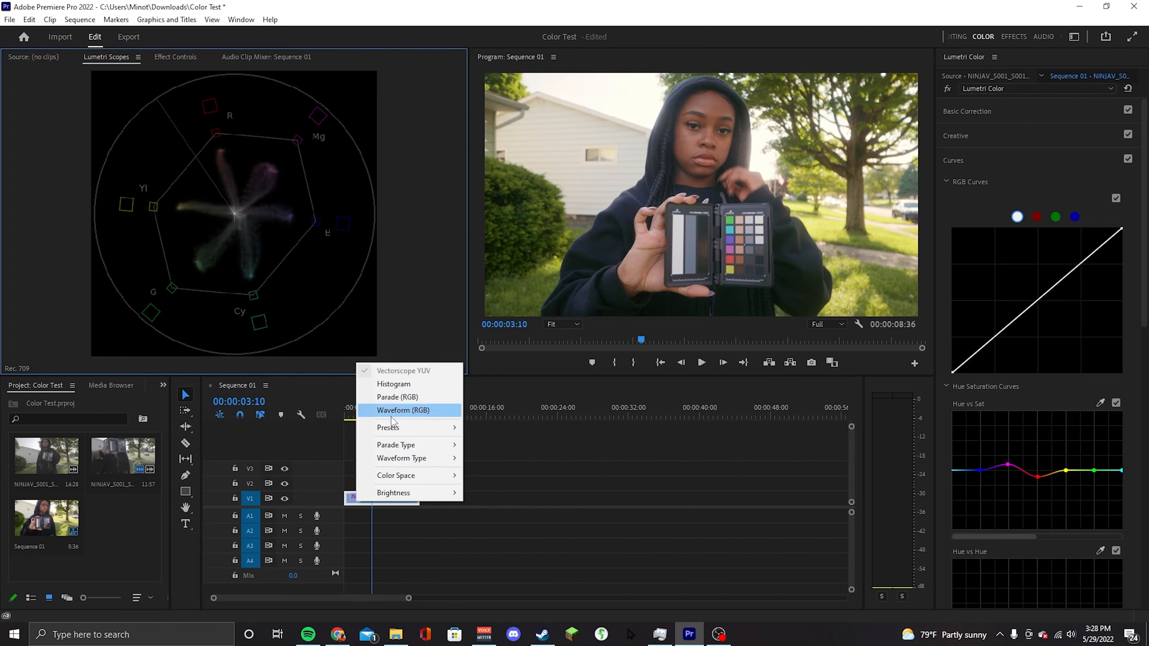
click(367, 370)
click(365, 369)
click(386, 372)
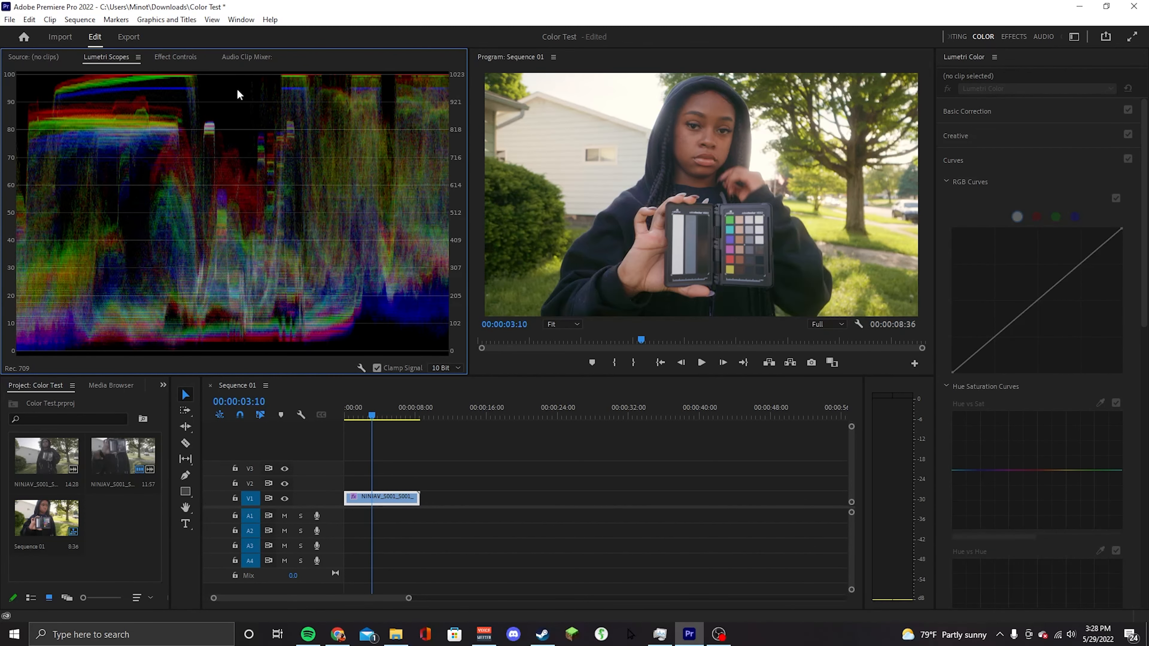
On the selected clip's master RGB curve, move the black point slightly inward along the base and lower the white point slightly.
click(401, 496)
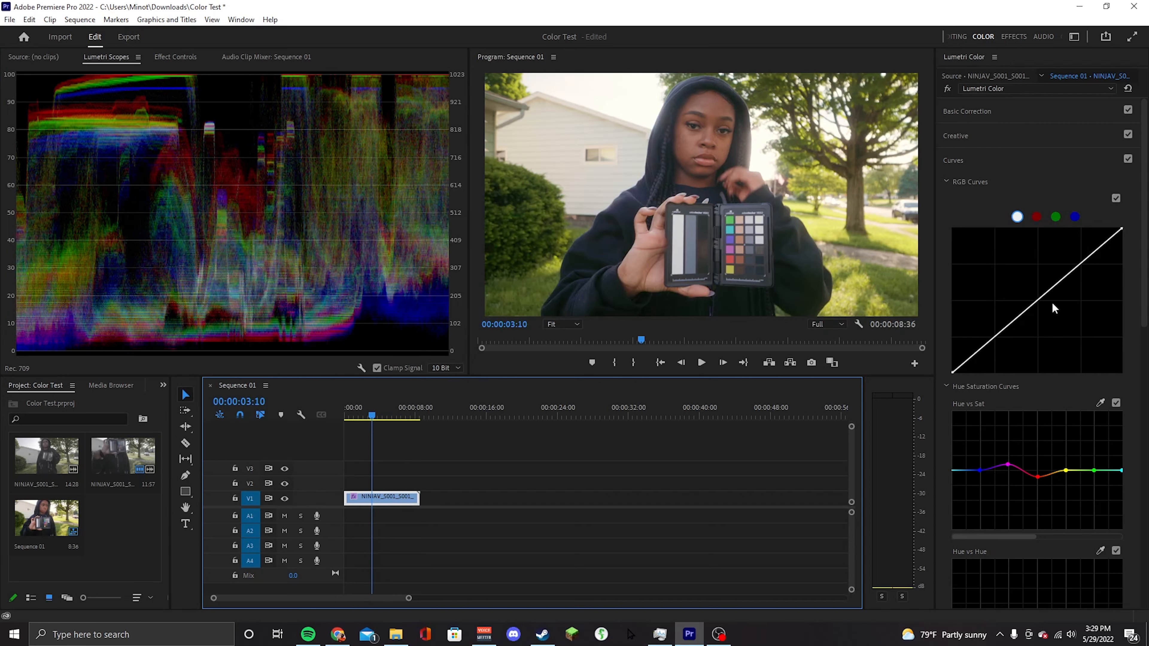
click(953, 373)
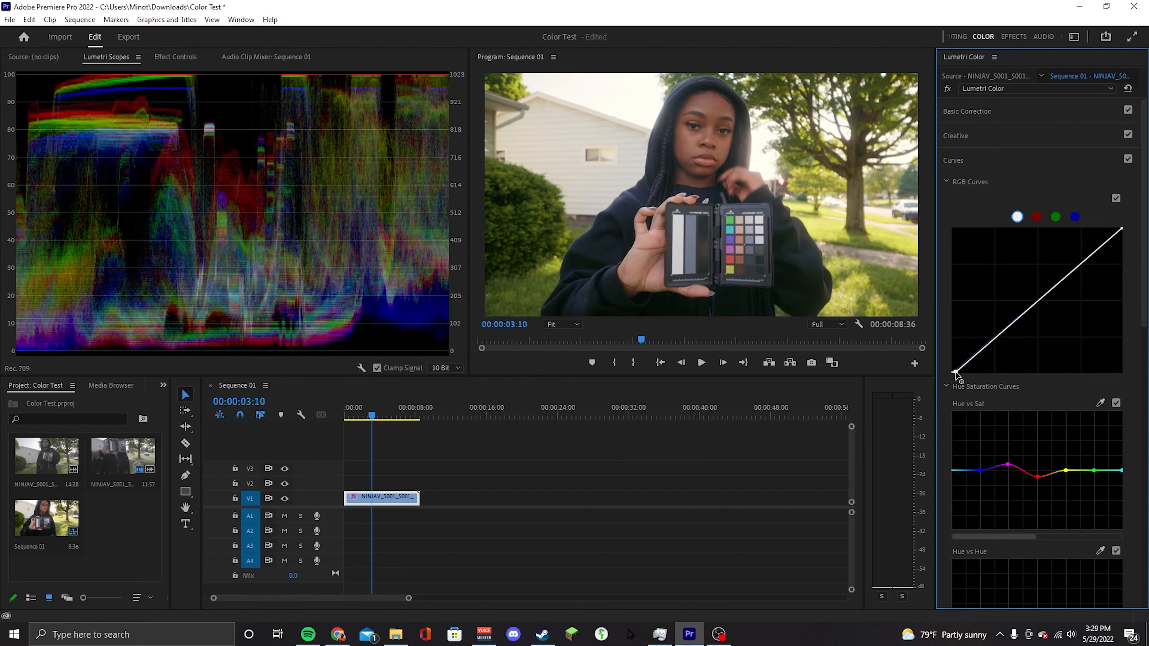
drag(955, 373, 1013, 372)
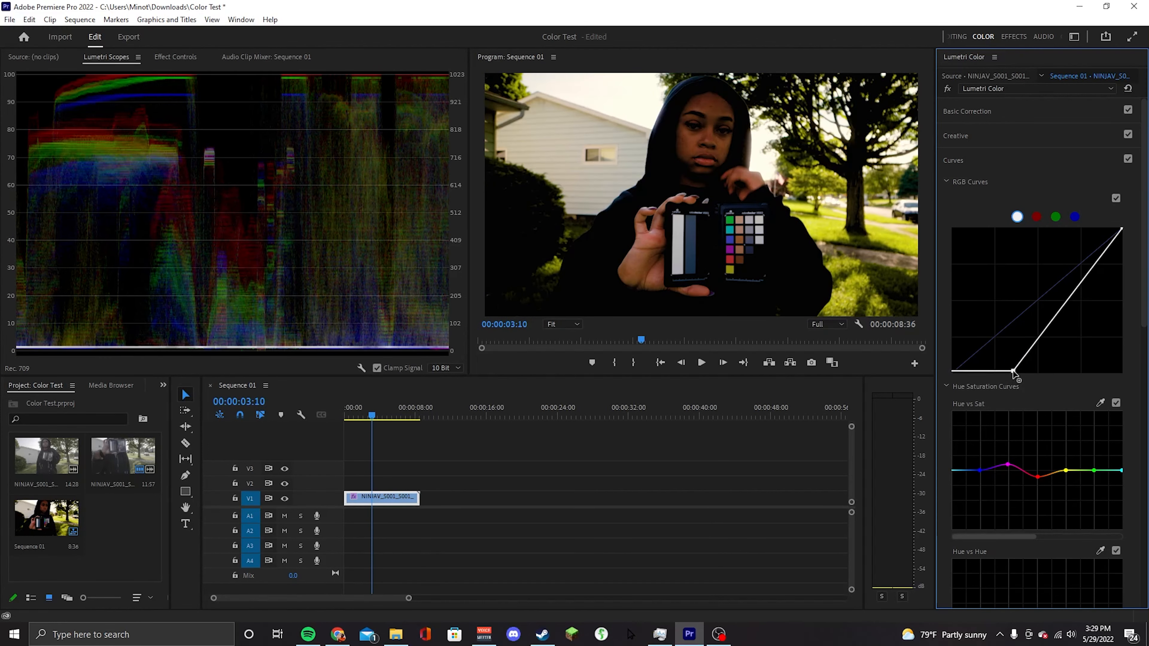
drag(1013, 372, 958, 370)
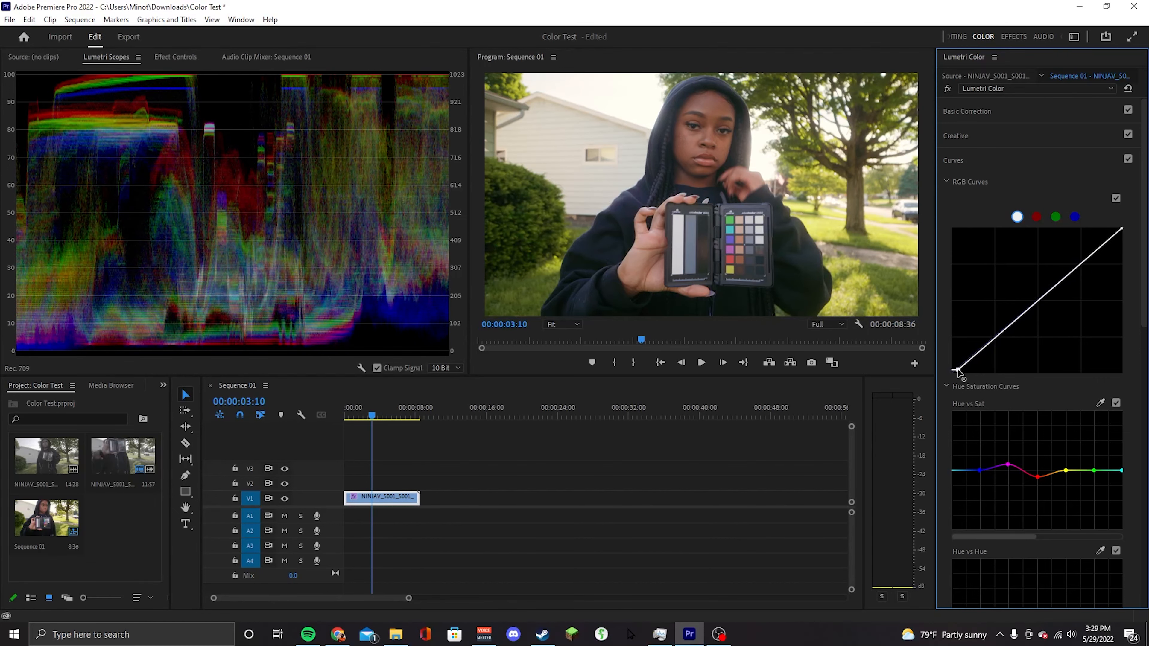
drag(959, 369, 959, 371)
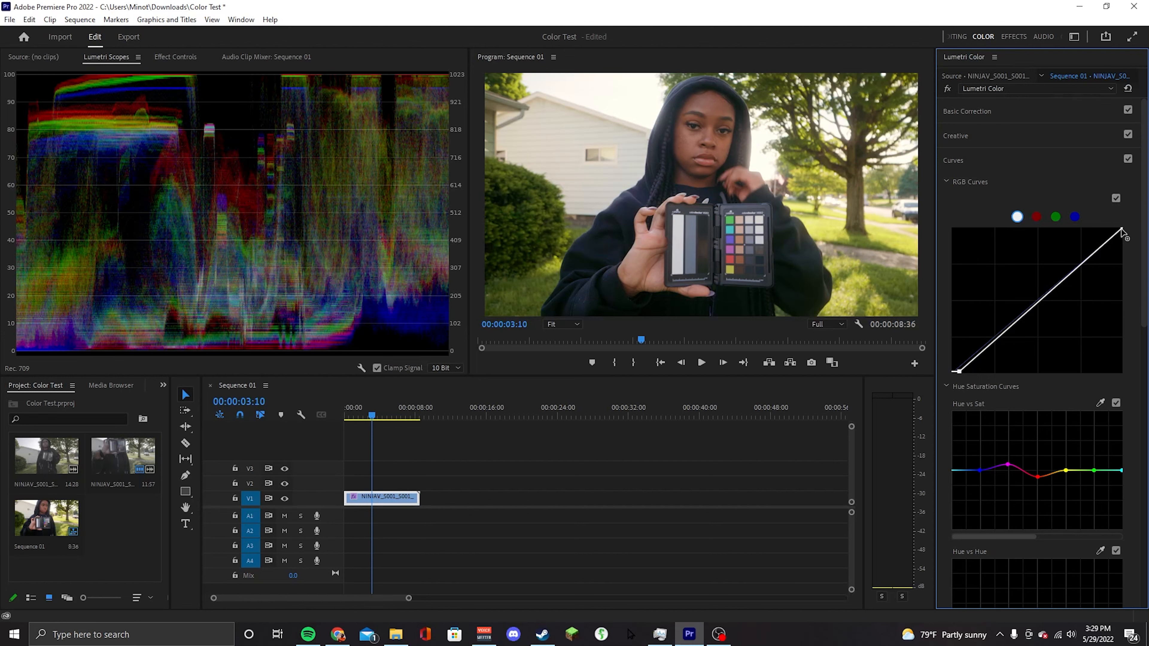
drag(1121, 229, 1119, 234)
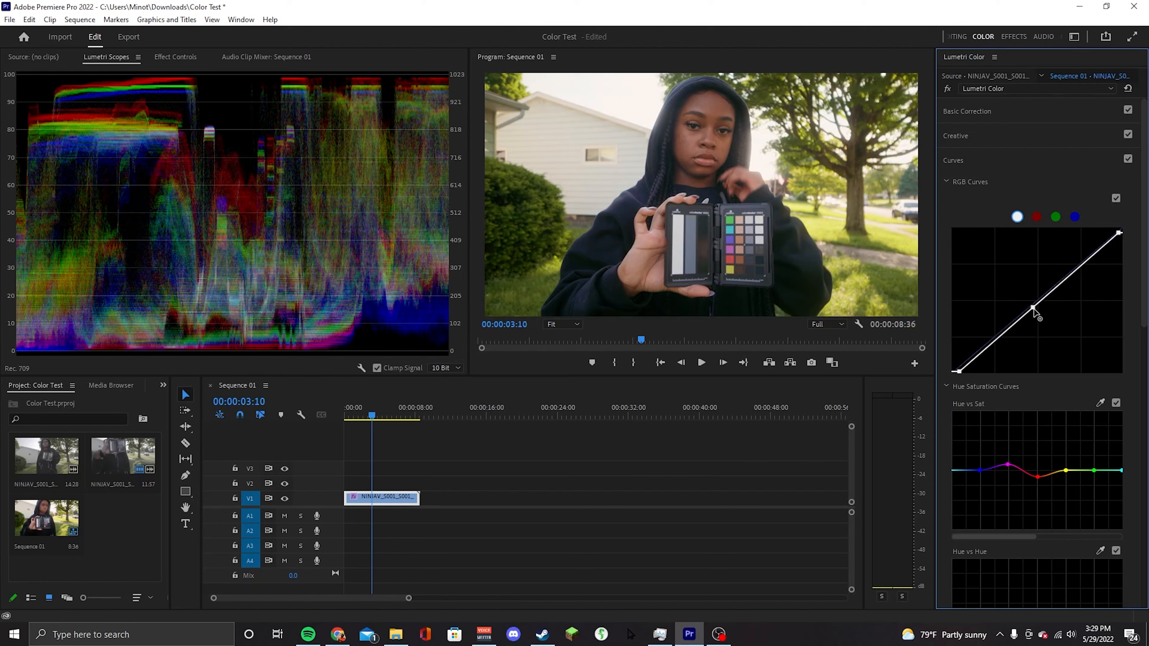
Add two midtone control points to the master RGB curve, testing a midtone lift and returning them to the straight line.
drag(1033, 307, 1028, 290)
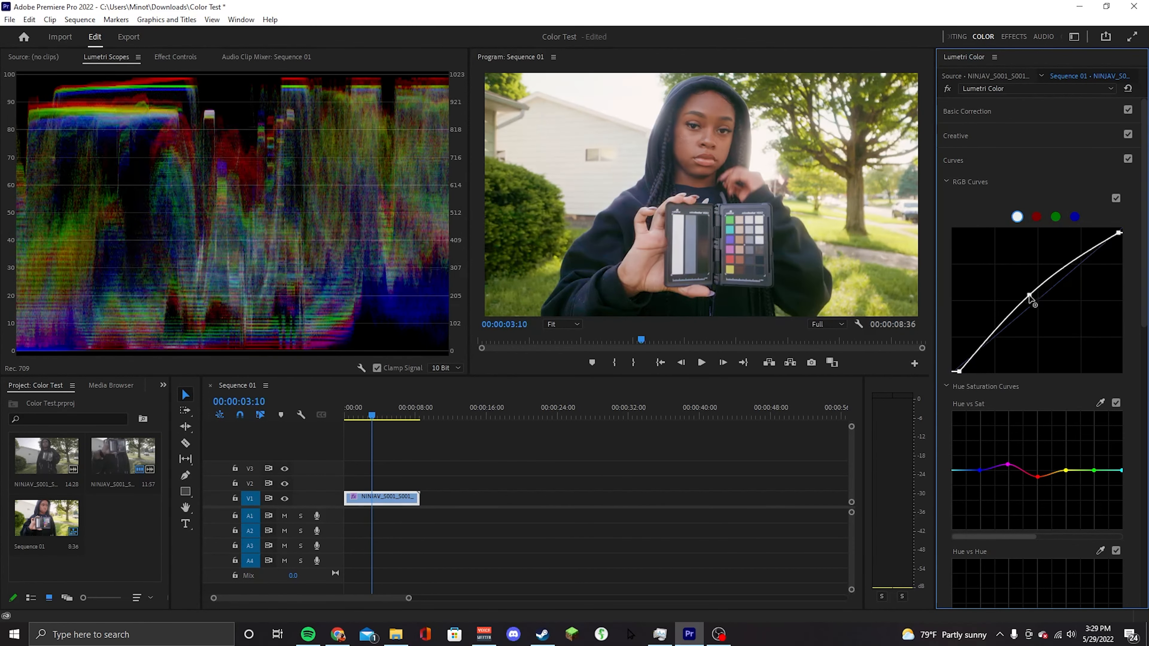
drag(1029, 292, 1035, 308)
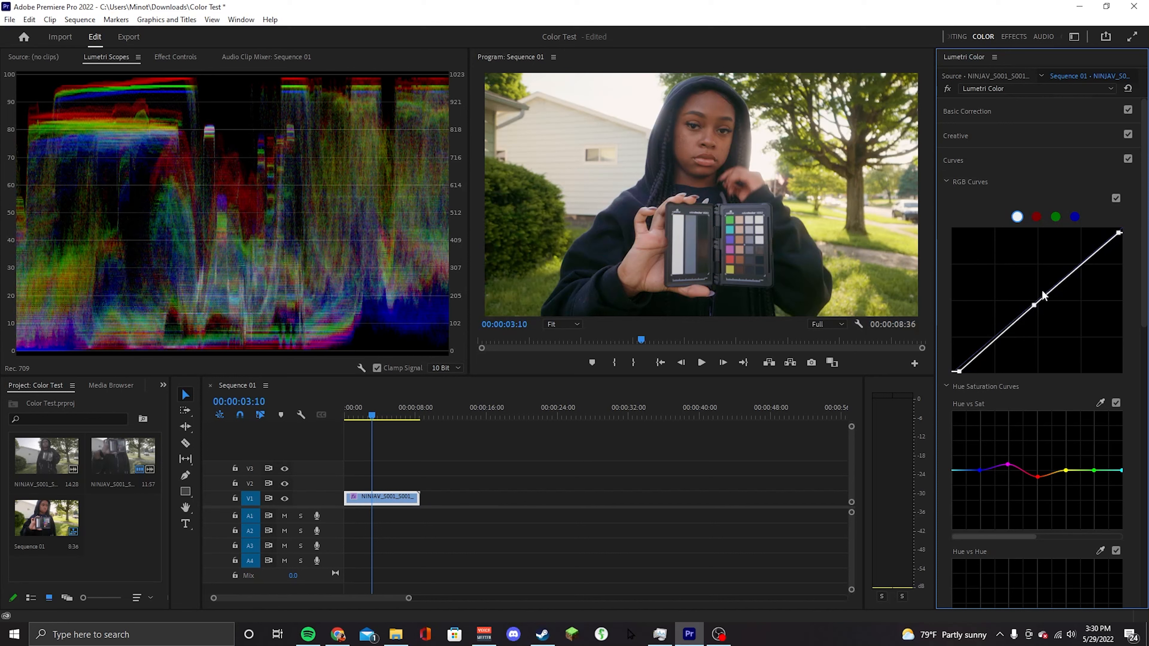
click(1051, 290)
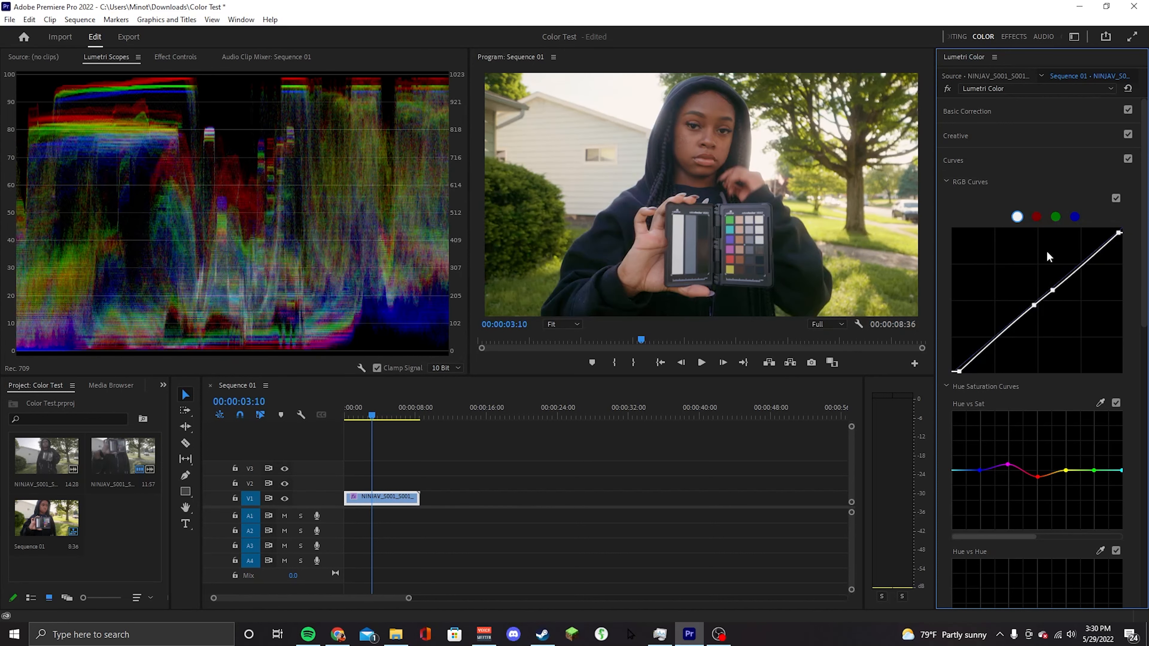
Review the Hue vs Sat, Hue vs Hue and Hue vs Luma curves, and collapse the Hue Saturation Curves group.
scroll(1045, 253, down, 3)
scroll(1038, 259, down, 7)
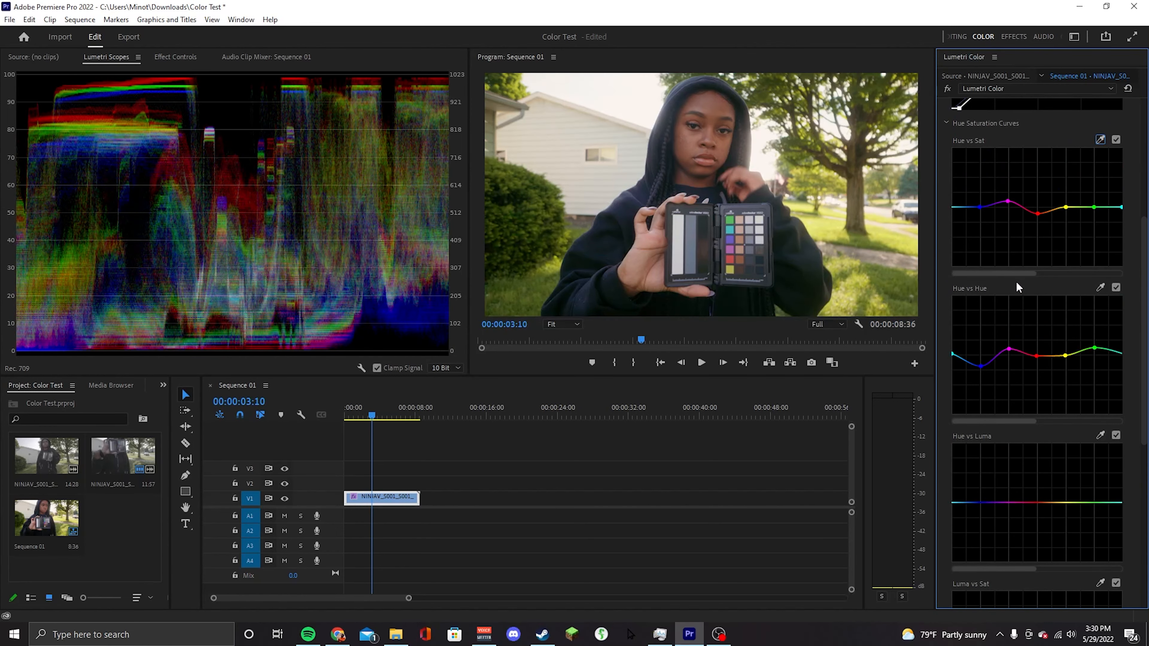
scroll(1013, 284, down, 1)
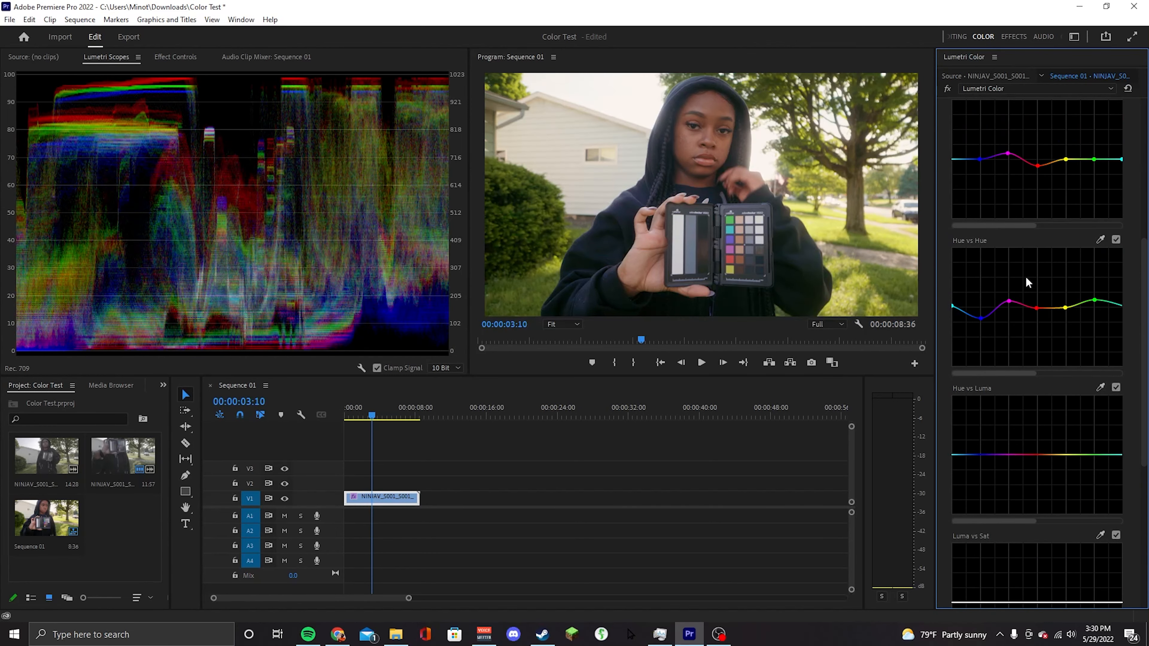
scroll(1024, 287, up, 1)
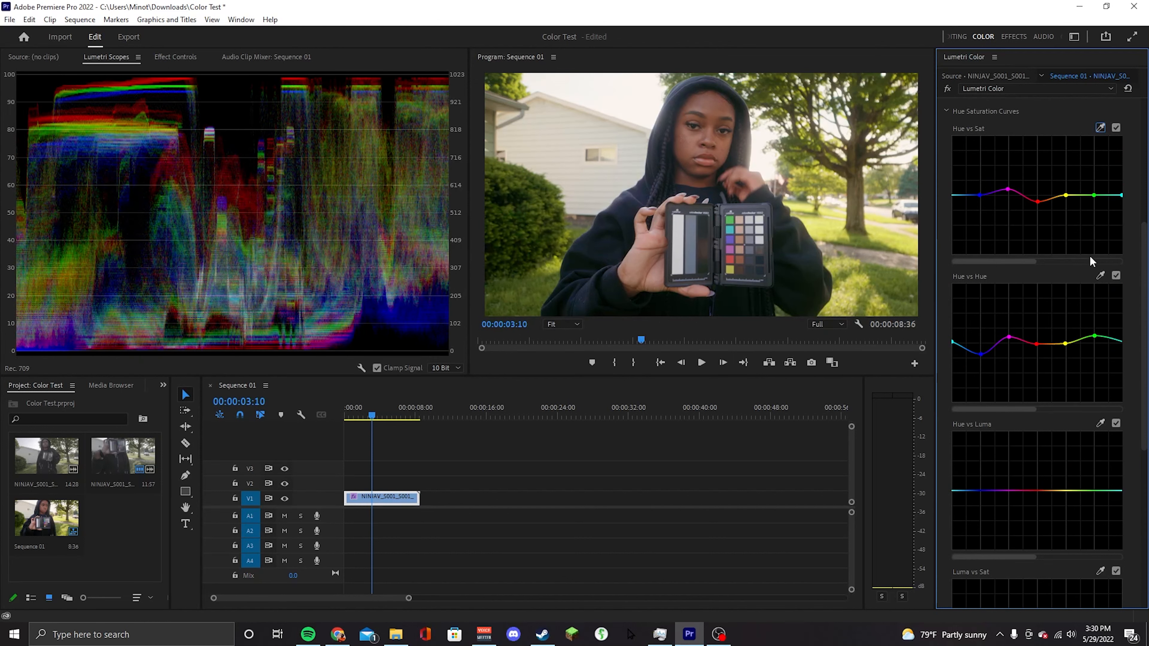
scroll(1089, 255, up, 3)
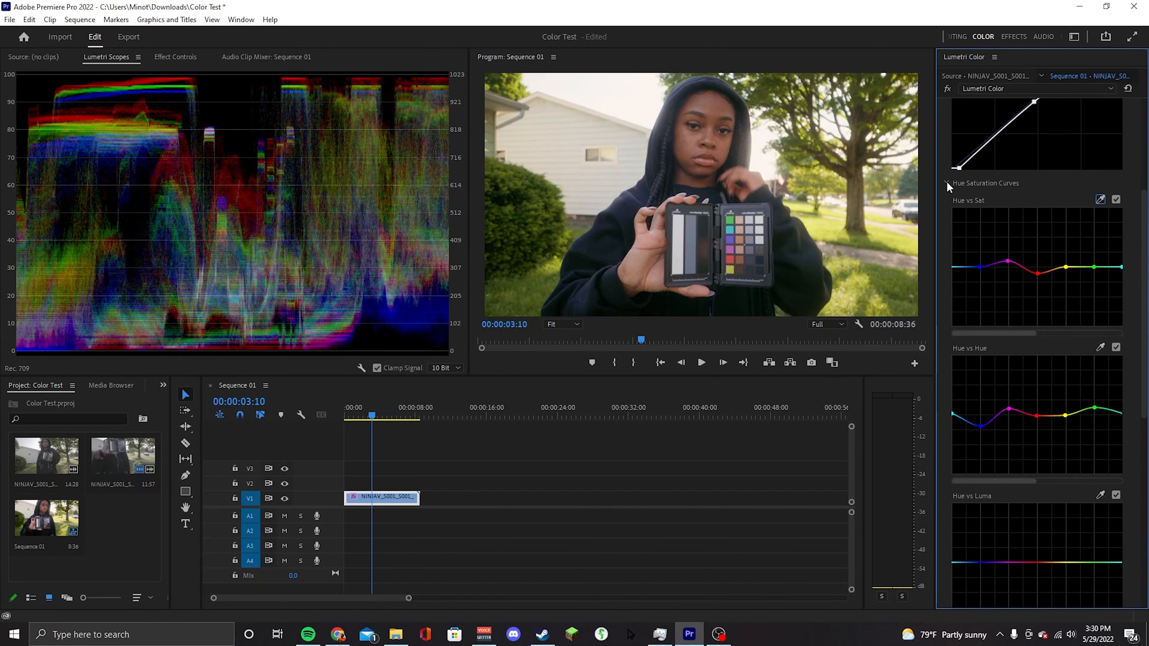
click(946, 182)
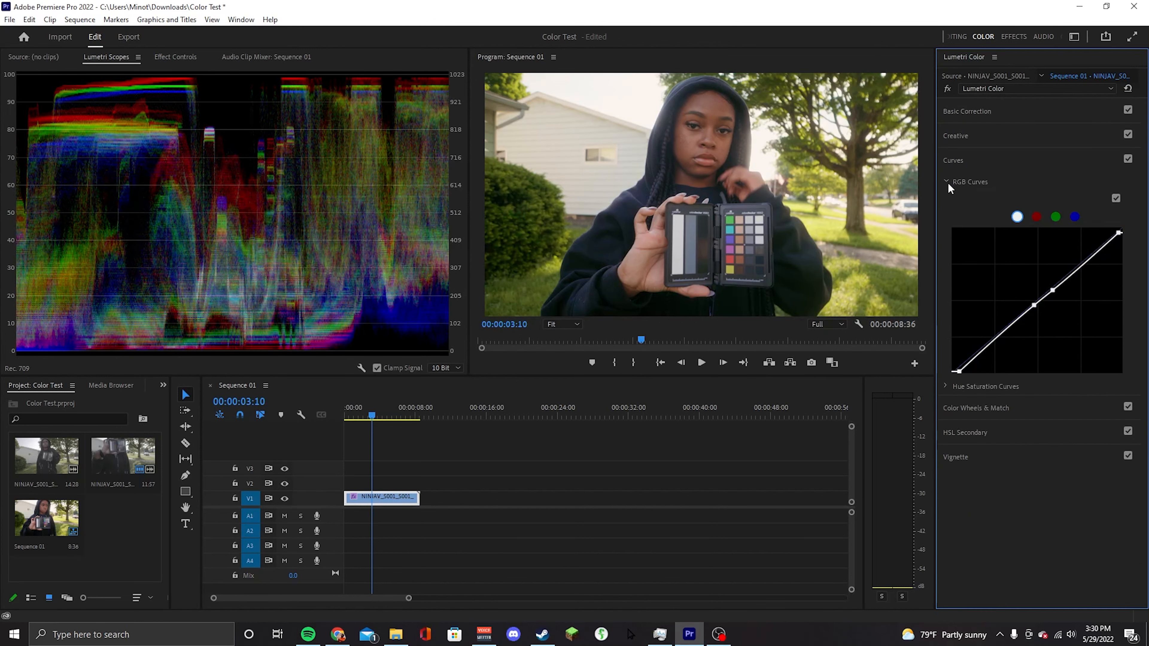
Review the clip's Creative and Basic Correction settings, finishing in the Basic Correction section.
click(985, 158)
click(986, 136)
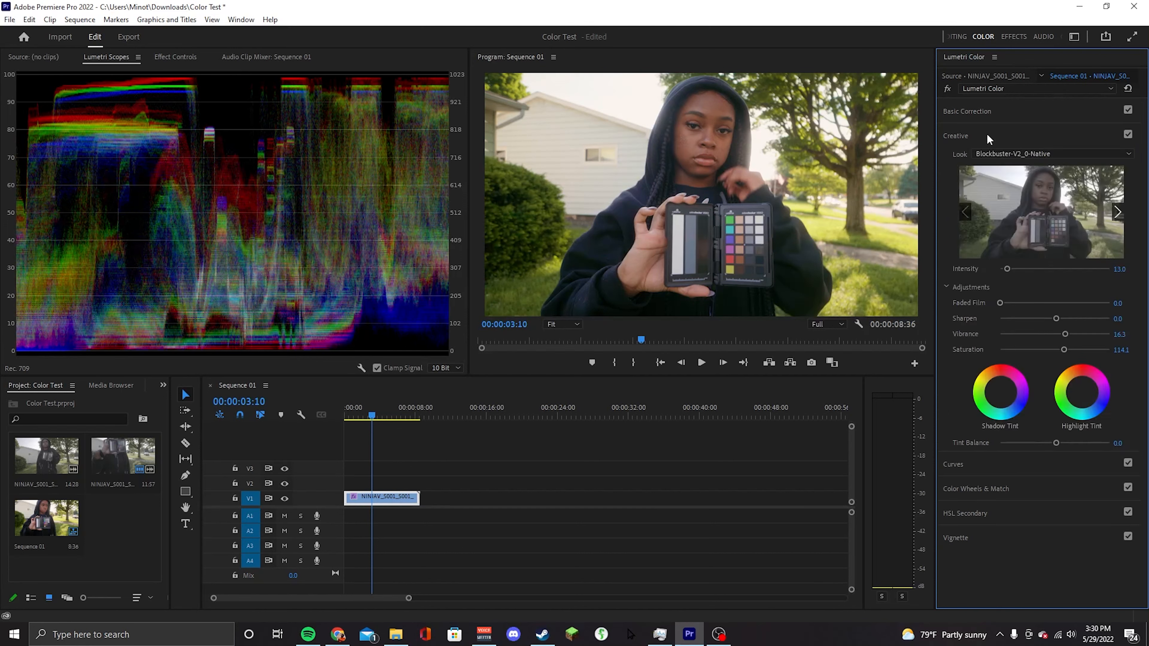
click(993, 113)
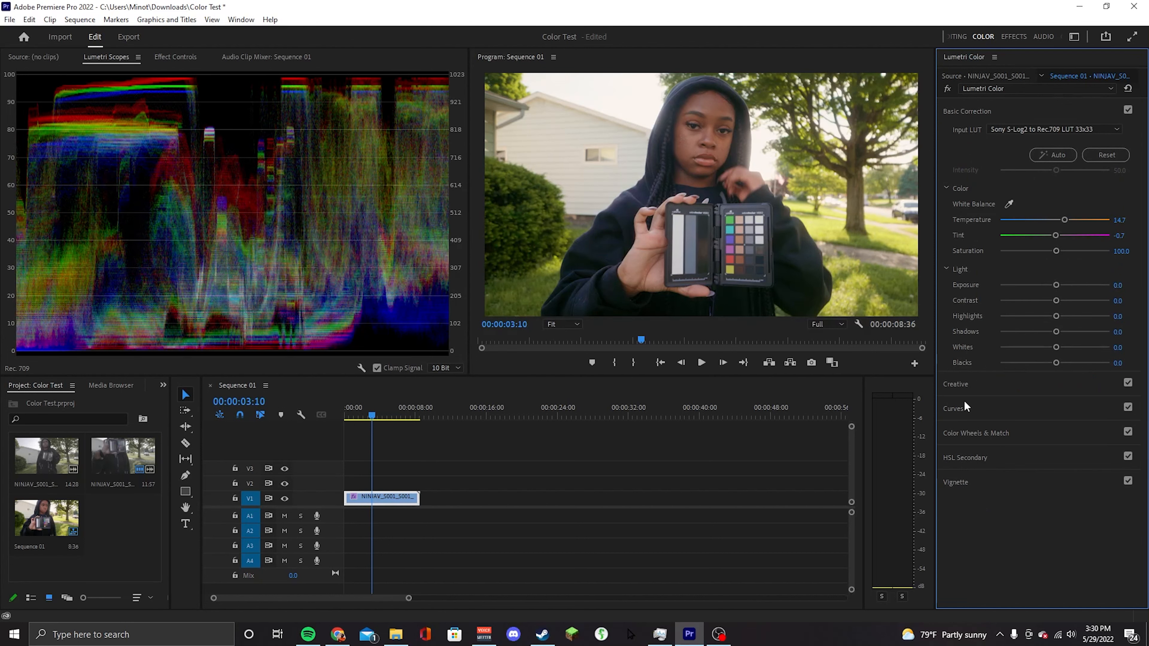
click(976, 380)
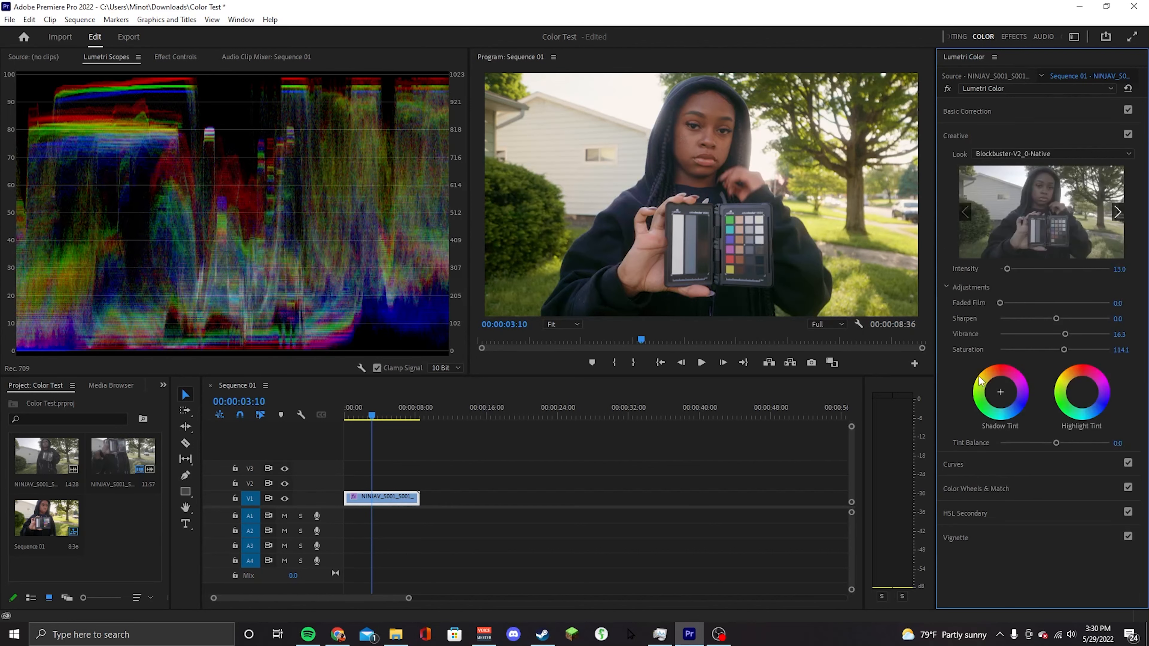
click(978, 113)
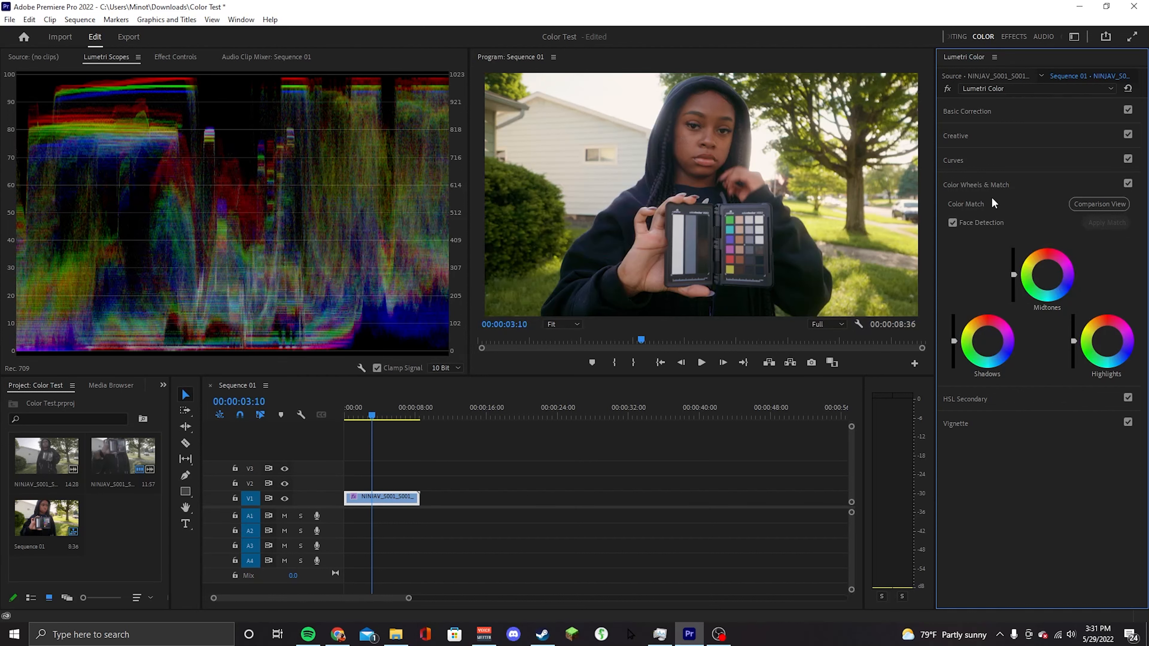
Try small color shifts on the Midtones, Shadows and Highlights wheels, resetting each wheel to neutral.
drag(1048, 278, 1050, 275)
double_click(1035, 280)
drag(989, 346, 994, 336)
double_click(993, 336)
drag(1101, 340, 1093, 342)
double_click(1093, 342)
Recheck the Curves, Creative and Basic Correction settings, and scrub the sequence to 00:00:02:46 to inspect the graded image.
click(1020, 163)
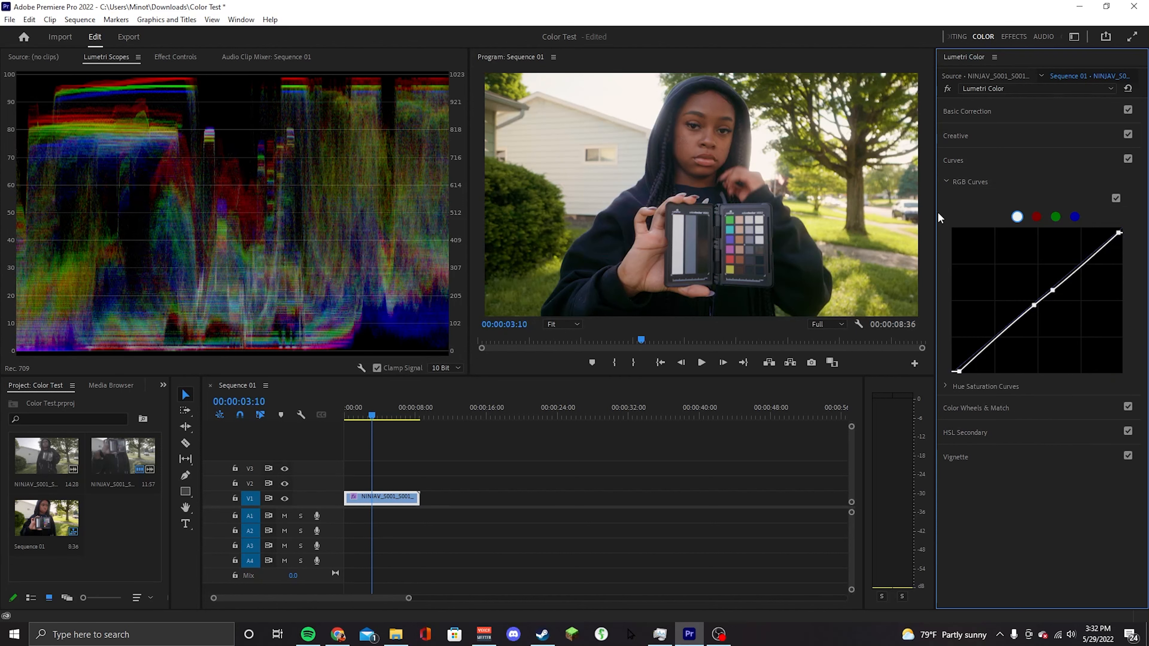
click(999, 137)
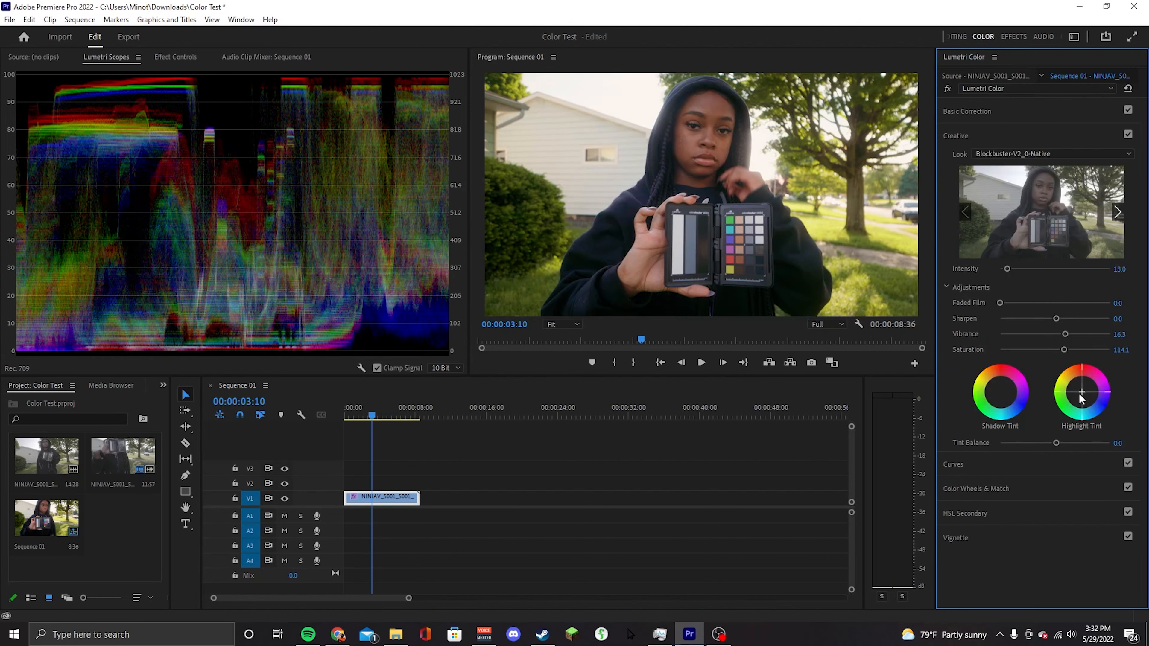
click(966, 111)
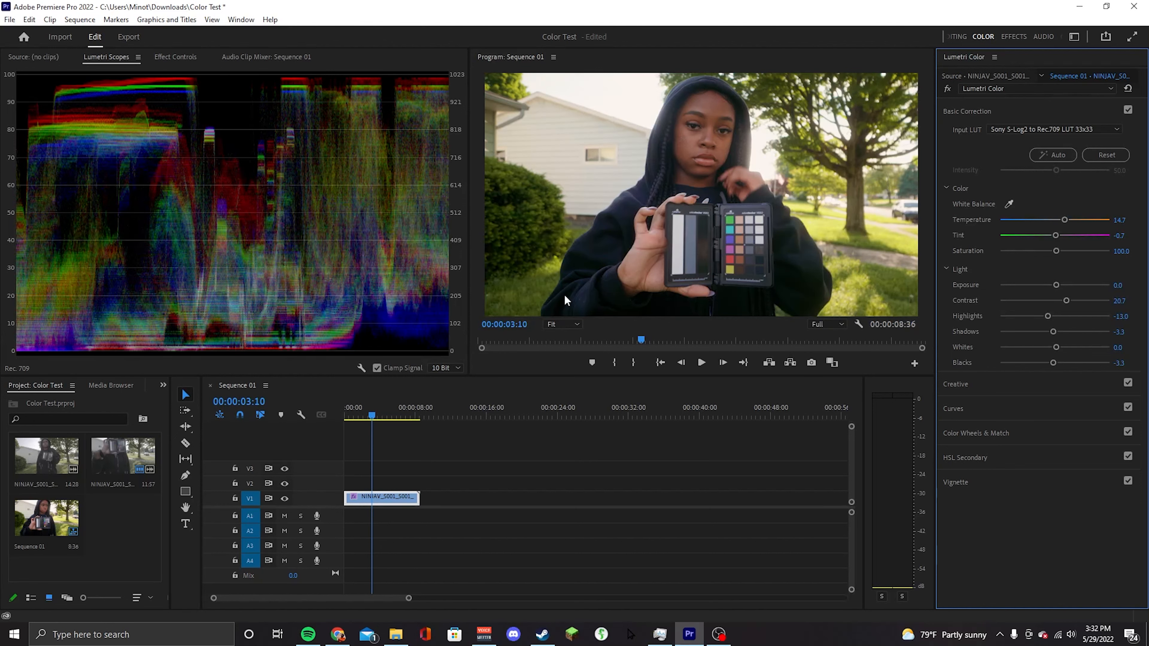
mouse_move(389, 412)
mouse_down()
mouse_move(339, 420)
mouse_move(370, 415)
mouse_up()
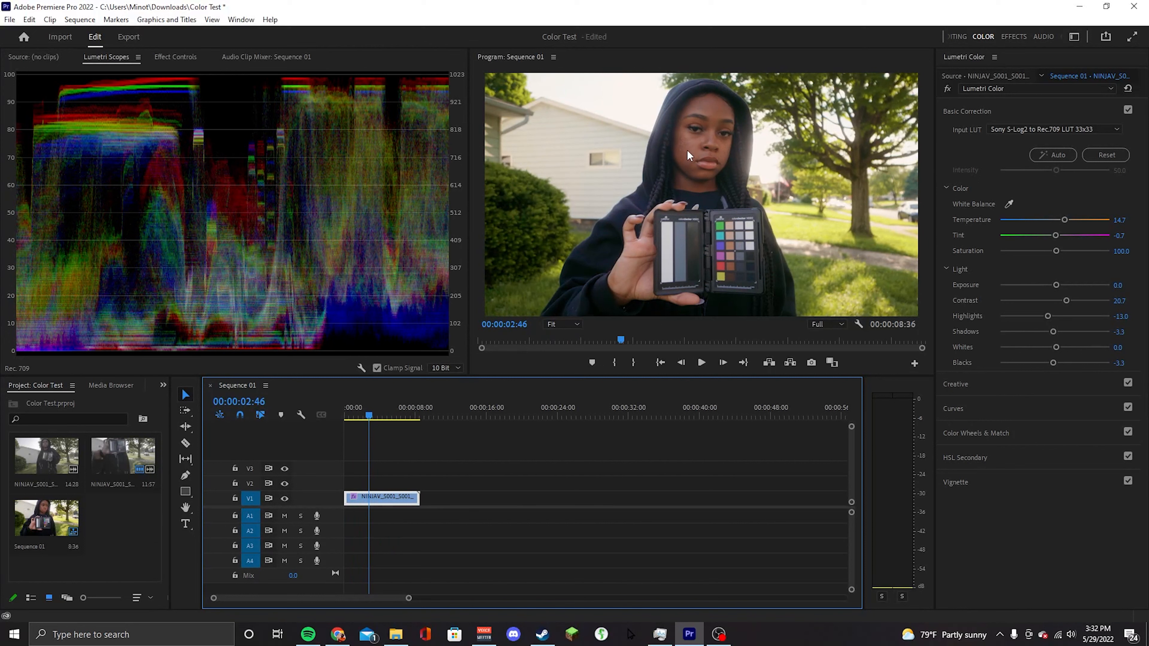